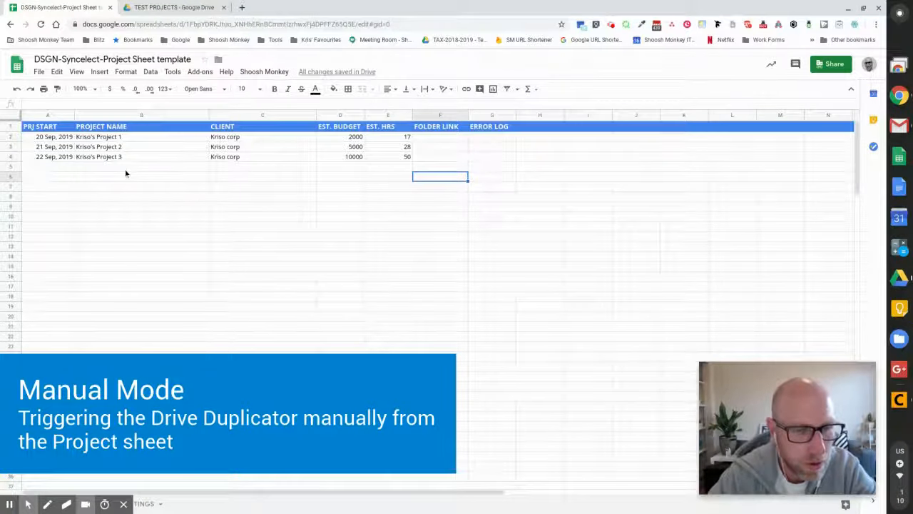
Step: Examine the project rows' names and start dates and the Folder Link and Error Log columns in the PROJECTS sheet
{"action": "left_click", "coordinate": [102, 138]}
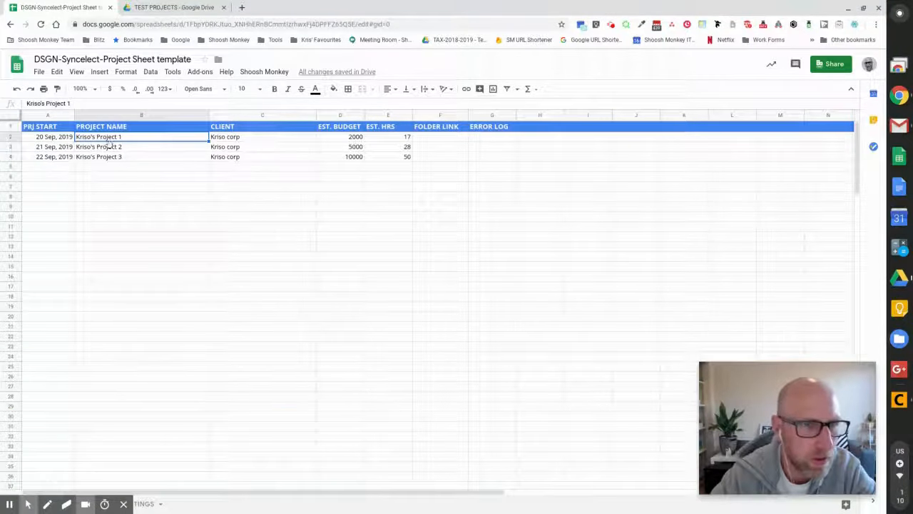
{"action": "left_click", "coordinate": [46, 139]}
{"action": "left_click_drag", "start_coordinate": [68, 140], "coordinate": [65, 157]}
{"action": "left_click", "coordinate": [455, 140]}
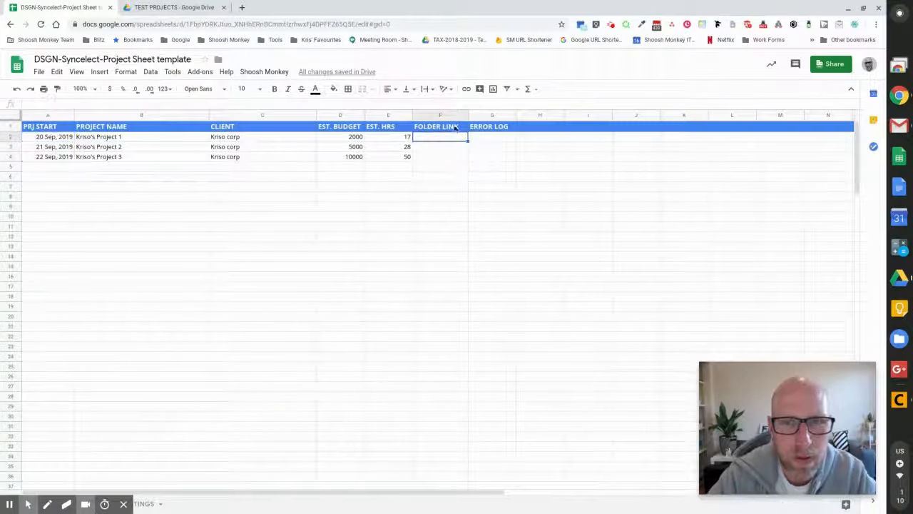
{"action": "left_click_drag", "start_coordinate": [446, 115], "coordinate": [485, 115]}
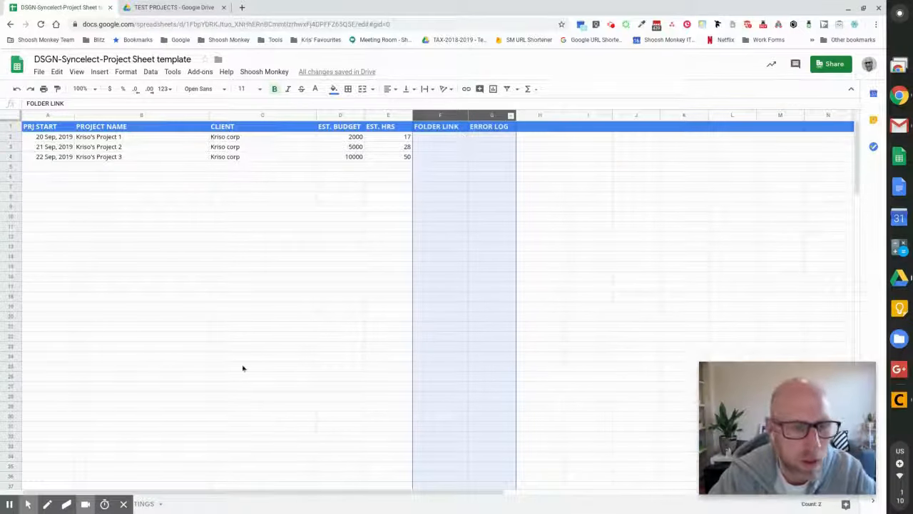
Step: Compare the Template Folder ID in the SETTINGS sheet with the ID in the TMPL-Client Drive folder's URL
{"action": "left_click", "coordinate": [124, 504]}
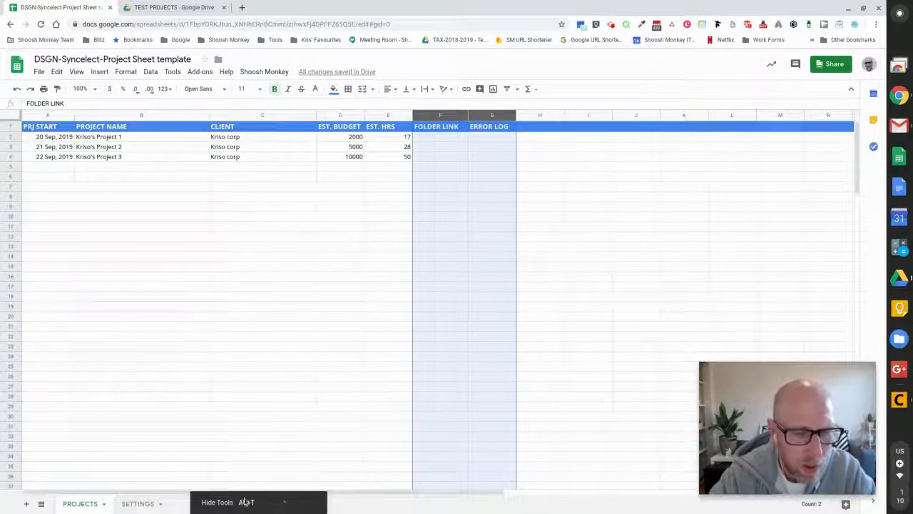
{"action": "left_click", "coordinate": [149, 505]}
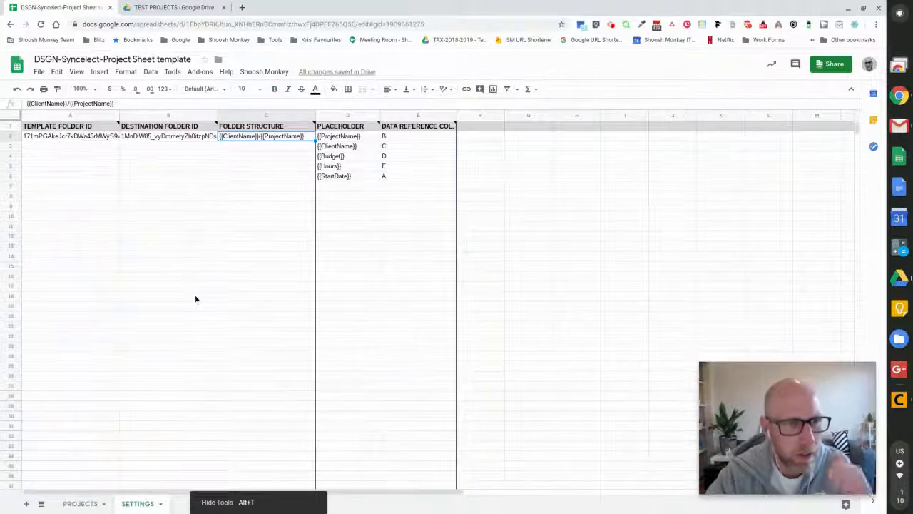
{"action": "left_click", "coordinate": [71, 137]}
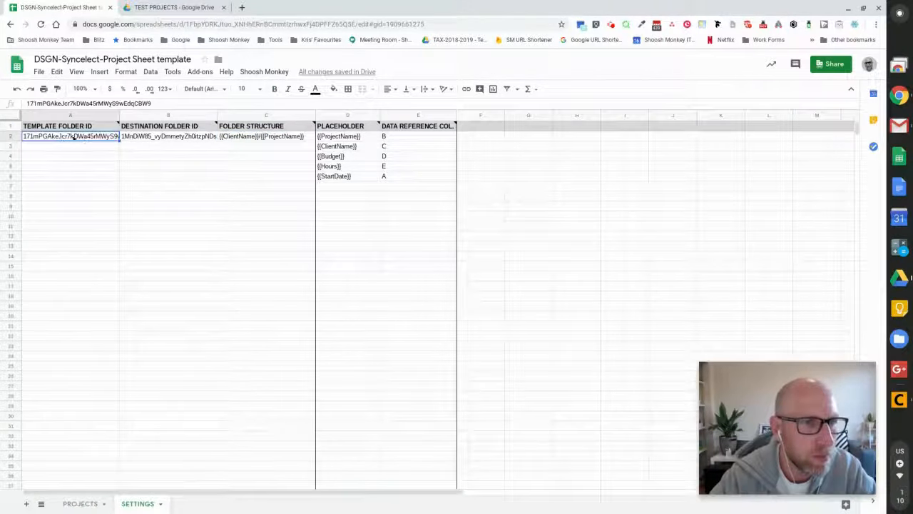
{"action": "left_click", "coordinate": [171, 7]}
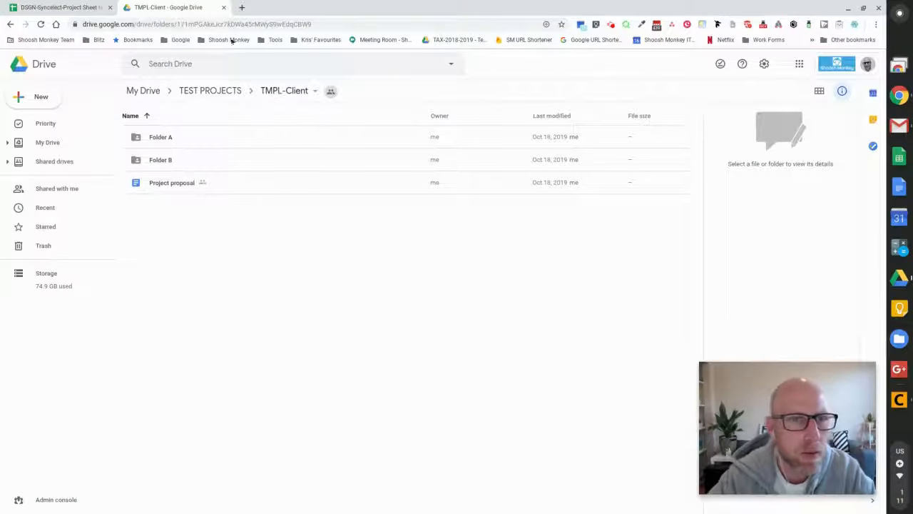
{"action": "double_click", "coordinate": [256, 24]}
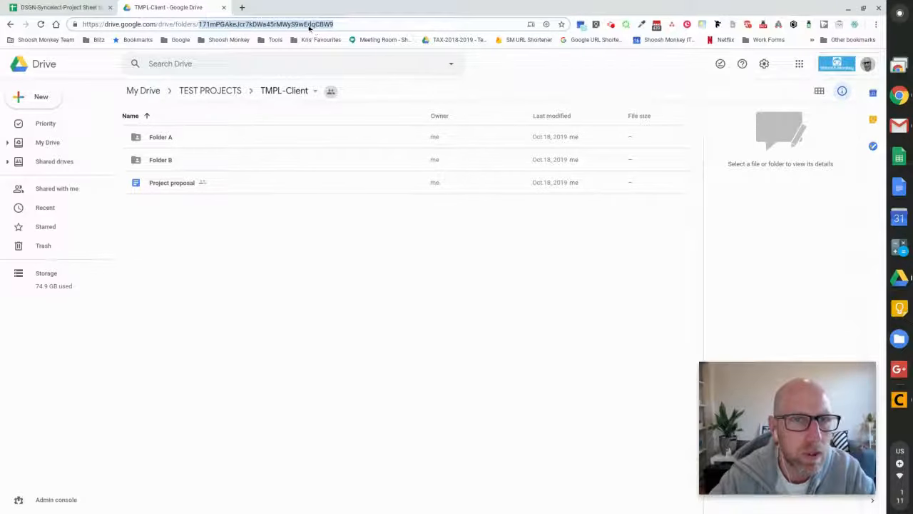
{"action": "left_click", "coordinate": [62, 6]}
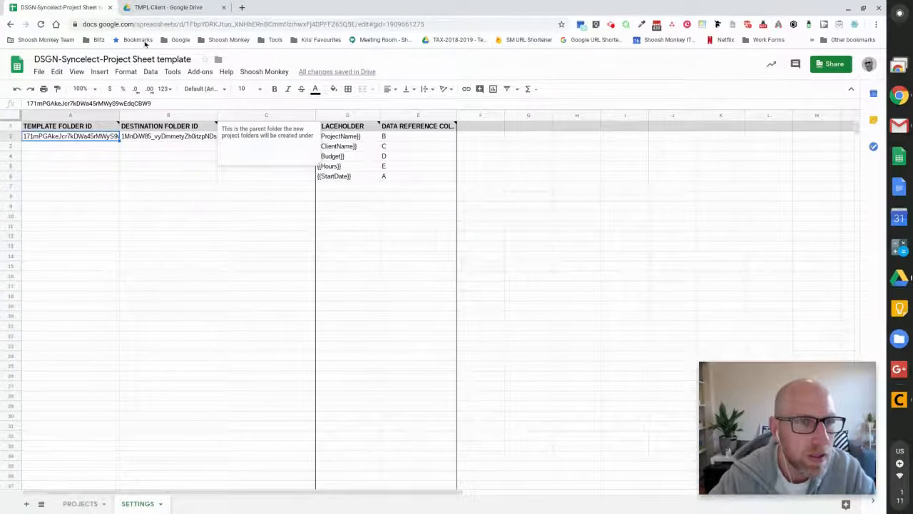
Step: View the folder ID in the TEST PROJECTS Drive folder's URL and compare it with the sheet's Destination Folder ID
{"action": "left_click", "coordinate": [171, 8]}
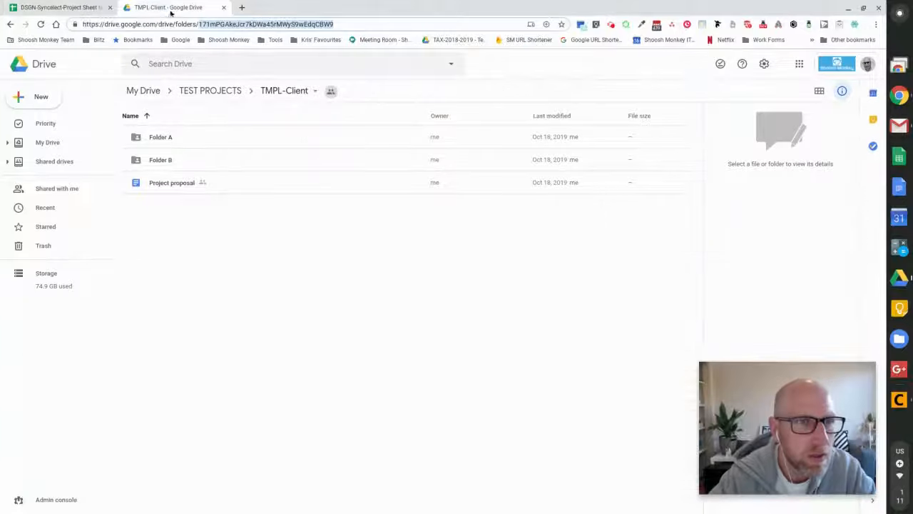
{"action": "left_click", "coordinate": [222, 90]}
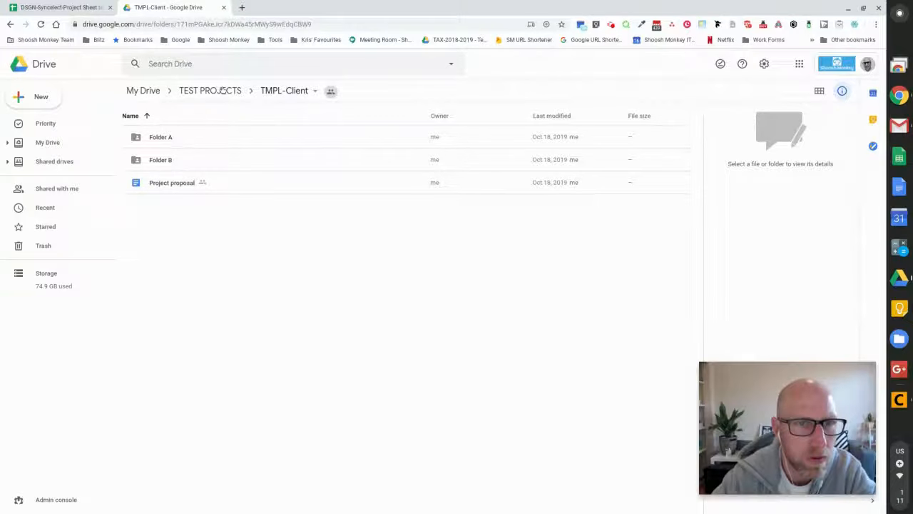
{"action": "left_click", "coordinate": [222, 91]}
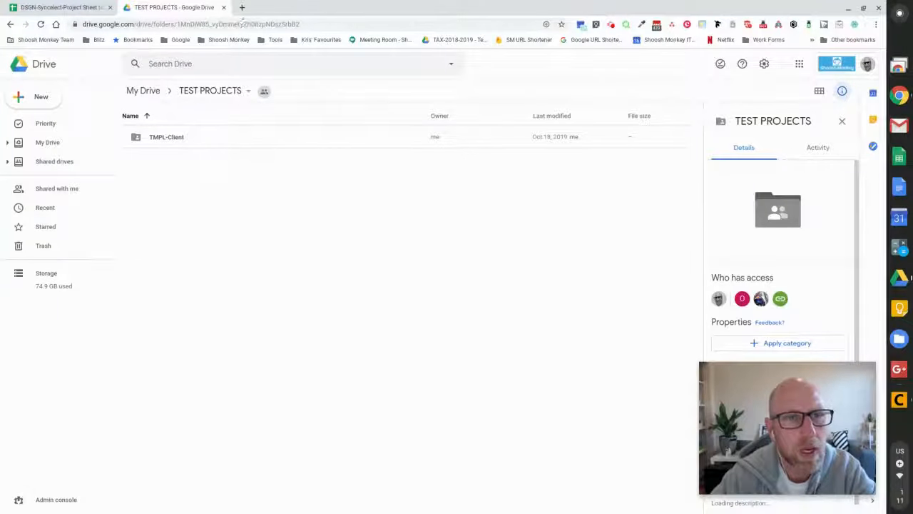
{"action": "double_click", "coordinate": [243, 24]}
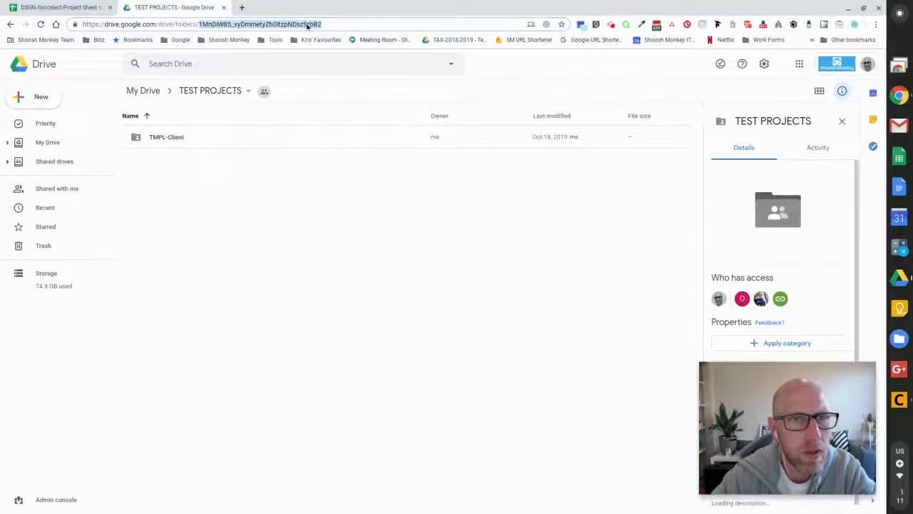
{"action": "left_click", "coordinate": [56, 8]}
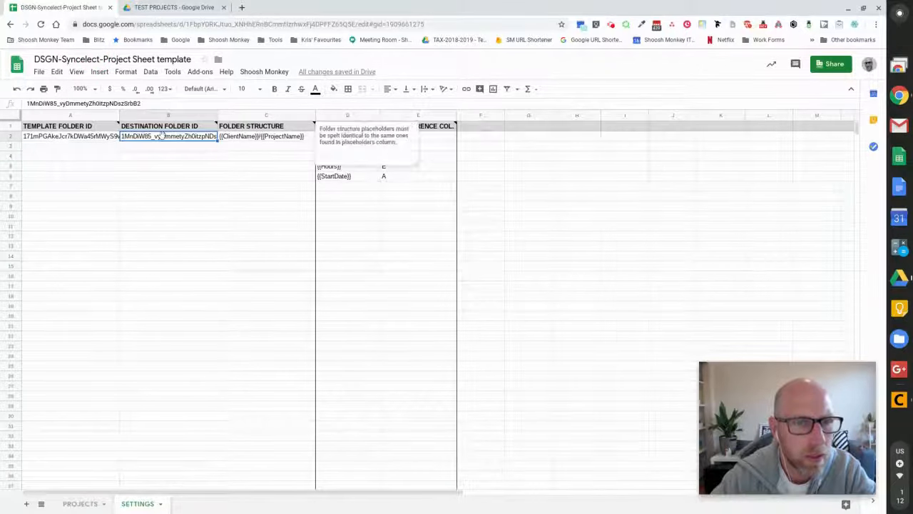
Step: Review the Folder Structure setting and the {{ProjectName}} placeholder with its data reference column
{"action": "left_click", "coordinate": [248, 139]}
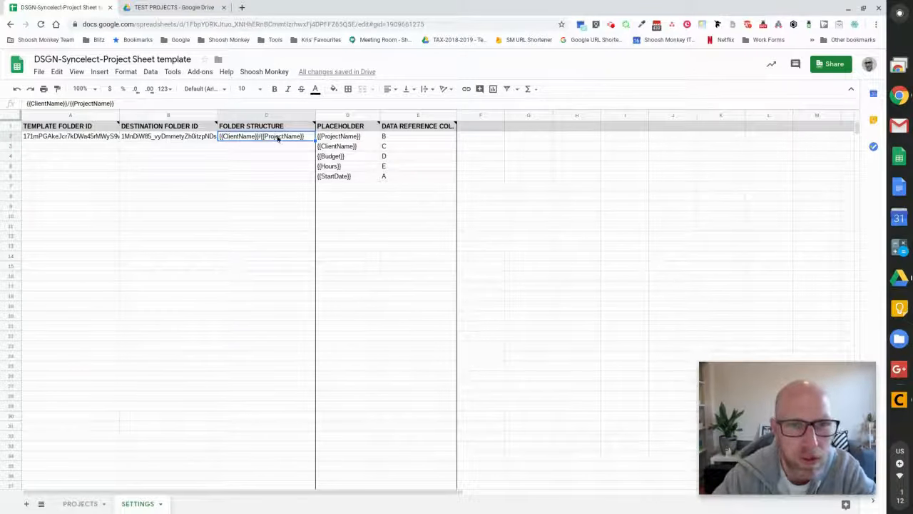
{"action": "mouse_move", "coordinate": [361, 138]}
{"action": "left_mouse_down"}
{"action": "mouse_move", "coordinate": [397, 180]}
{"action": "mouse_move", "coordinate": [411, 179]}
{"action": "mouse_move", "coordinate": [419, 254]}
{"action": "mouse_move", "coordinate": [367, 138]}
{"action": "left_mouse_up"}
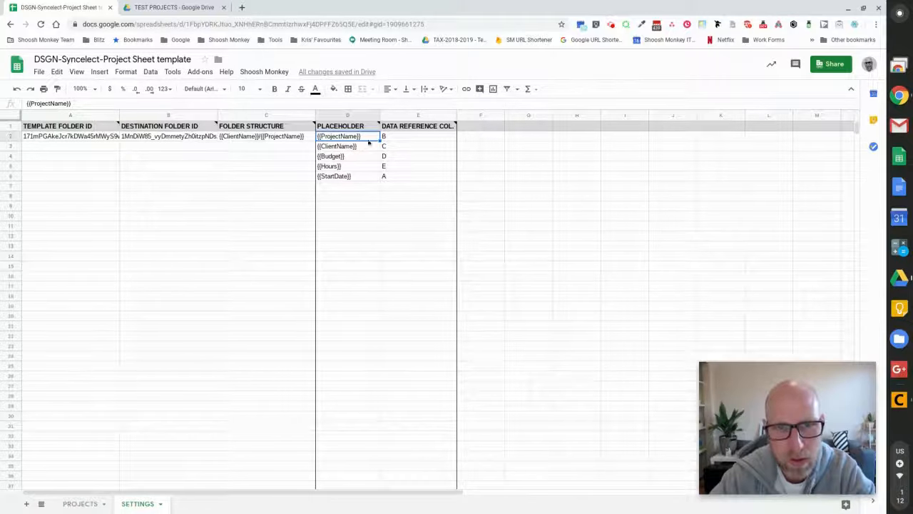
{"action": "left_click", "coordinate": [346, 137]}
{"action": "double_click", "coordinate": [344, 136]}
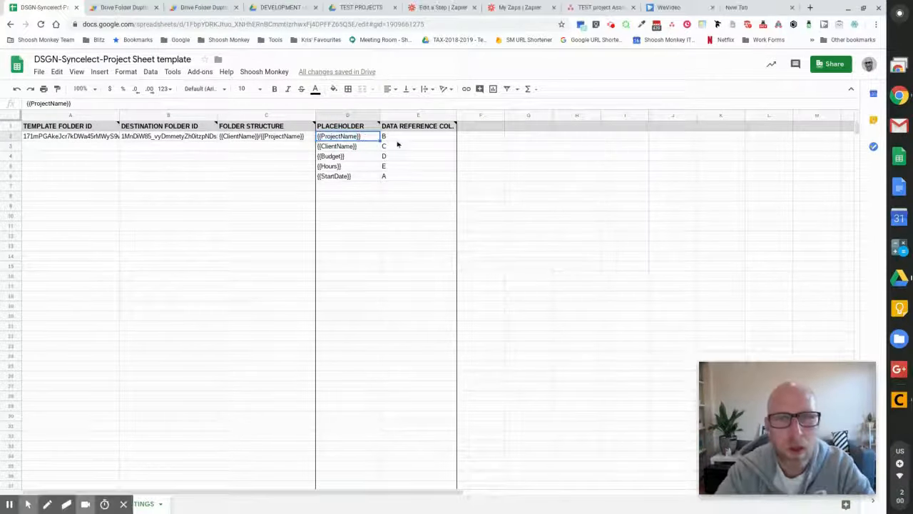
{"action": "left_click", "coordinate": [402, 140]}
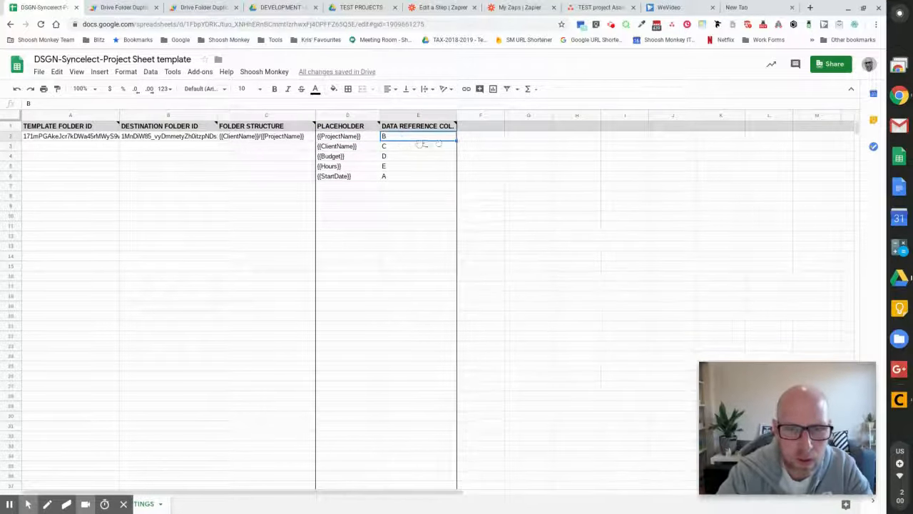
{"action": "left_click", "coordinate": [356, 136]}
{"action": "left_click", "coordinate": [402, 140]}
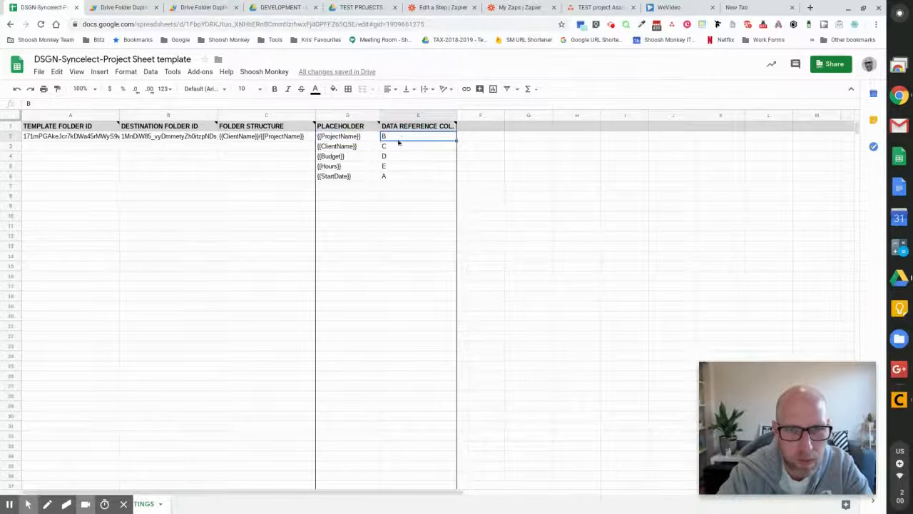
Step: Check the Project Name and Client columns in the PROJECTS sheet against the placeholder references
{"action": "left_click", "coordinate": [164, 499]}
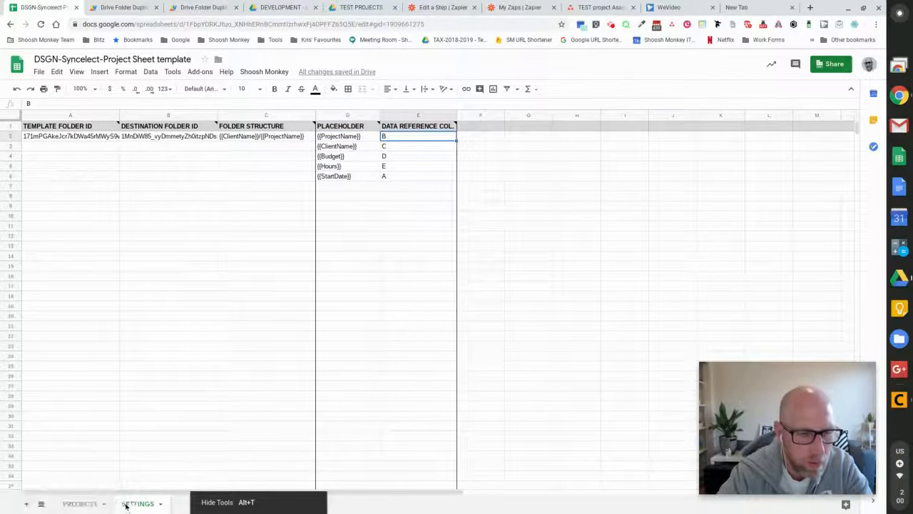
{"action": "left_click", "coordinate": [79, 503]}
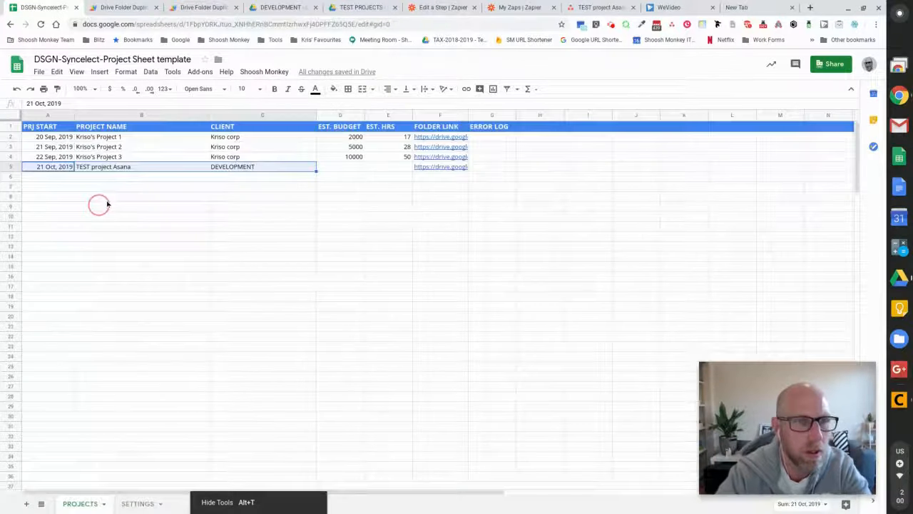
{"action": "left_click", "coordinate": [133, 117]}
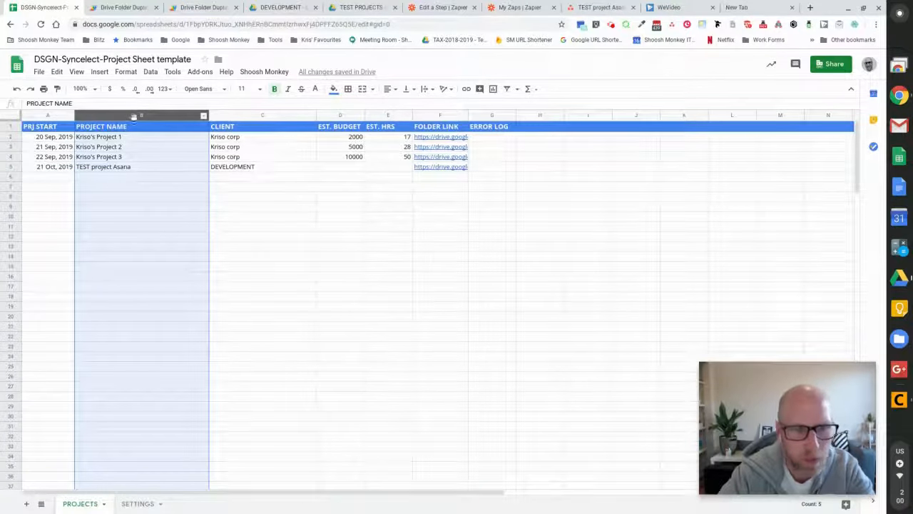
{"action": "left_click", "coordinate": [247, 117]}
Step: Go through the data reference column letters for each placeholder in the SETTINGS sheet, ending at the {{ProjectName}} placeholder
{"action": "left_click", "coordinate": [140, 504]}
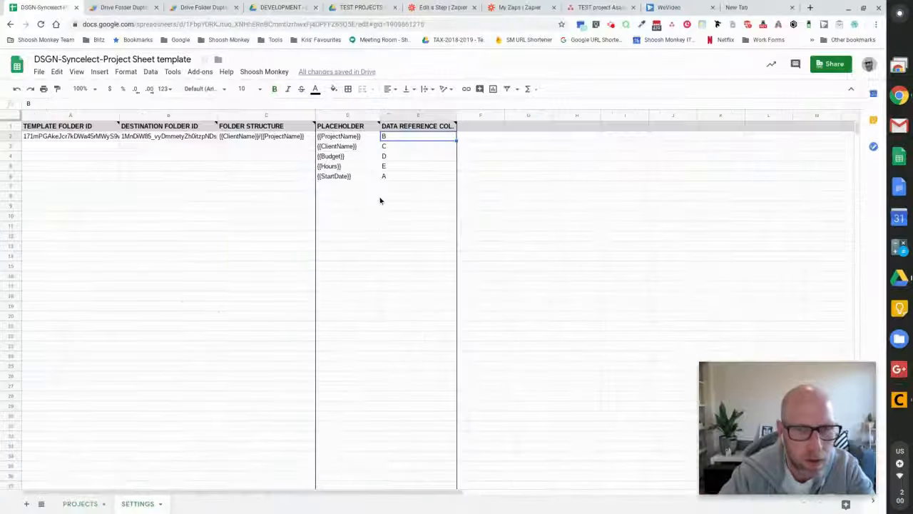
{"action": "key", "text": "Down"}
{"action": "left_click", "coordinate": [402, 157]}
{"action": "left_click", "coordinate": [394, 168]}
{"action": "left_click", "coordinate": [401, 176]}
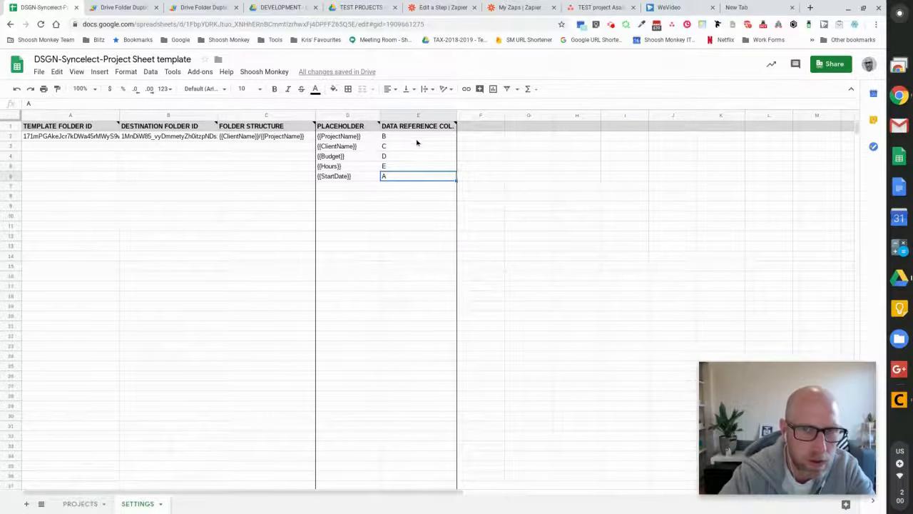
{"action": "left_click", "coordinate": [391, 137]}
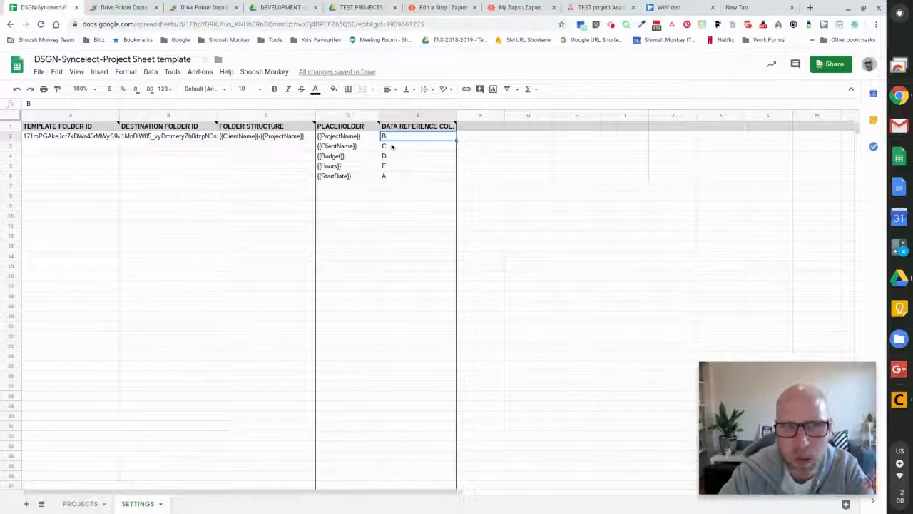
{"action": "left_click", "coordinate": [347, 130]}
{"action": "left_click", "coordinate": [345, 137]}
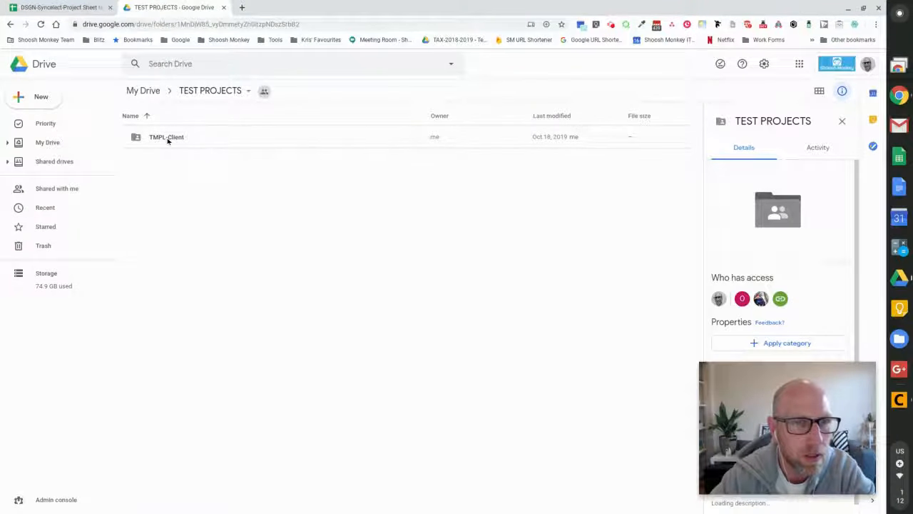
Step: Open the Project proposal document from the TMPL-Client folder and examine its {{ClientName}} and {{ProjectName}} placeholders
{"action": "double_click", "coordinate": [167, 138]}
{"action": "double_click", "coordinate": [179, 183]}
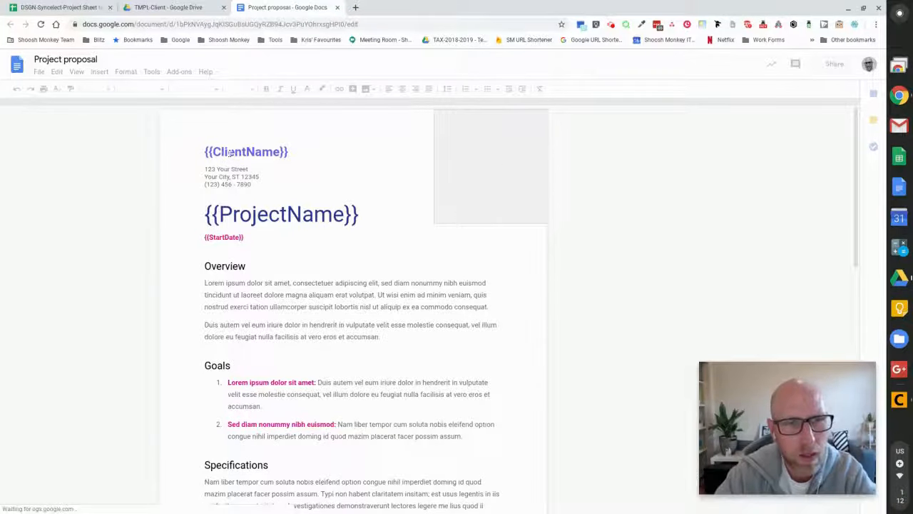
{"action": "left_click_drag", "start_coordinate": [212, 152], "coordinate": [278, 151]}
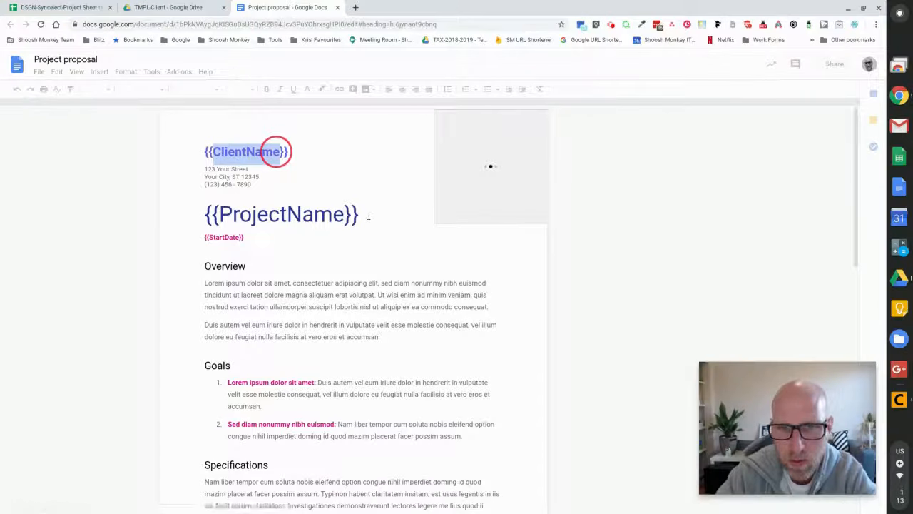
{"action": "left_click_drag", "start_coordinate": [240, 214], "coordinate": [333, 216]}
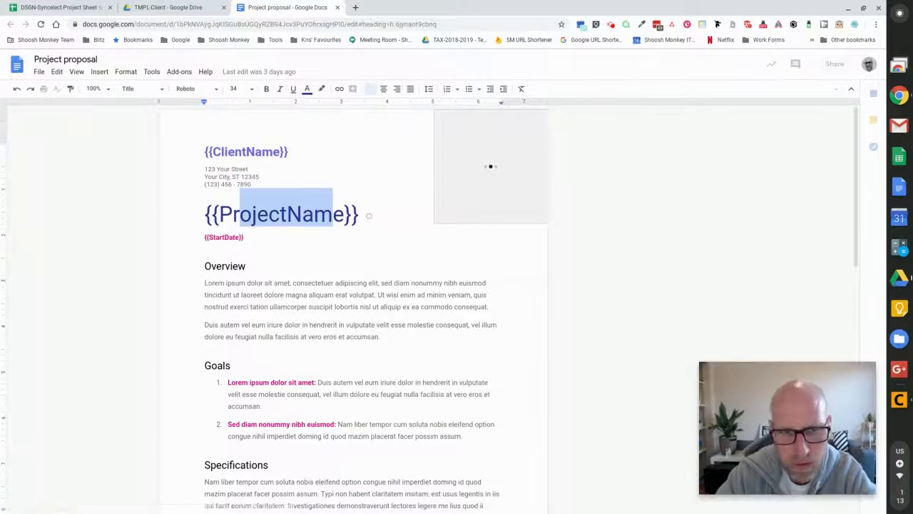
{"action": "double_click", "coordinate": [335, 213]}
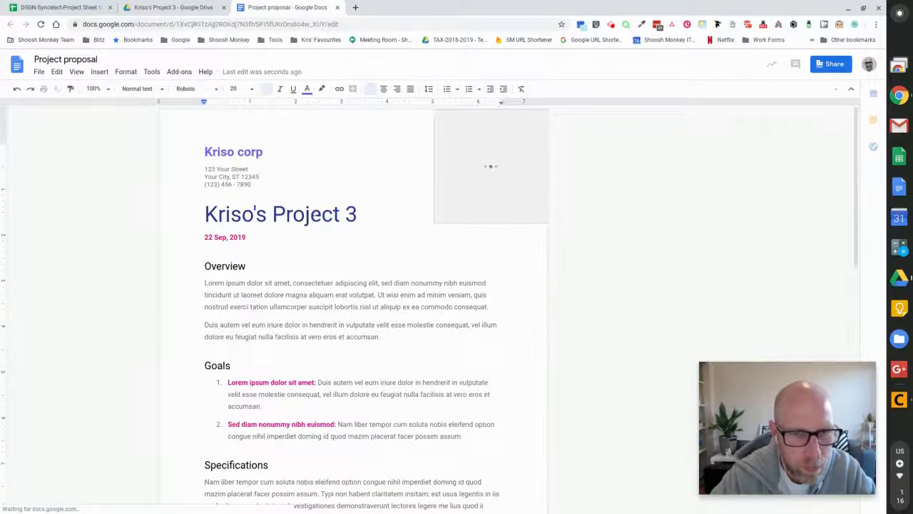
Step: Check the start date in the generated Project proposal and open the Acme Corp folder inside TEST PROJECTS
{"action": "left_click", "coordinate": [249, 236]}
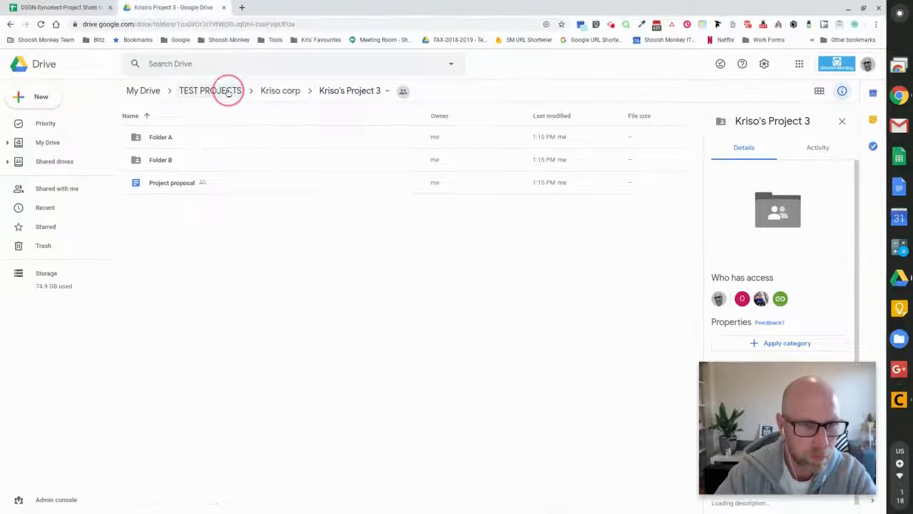
{"action": "left_click", "coordinate": [230, 90]}
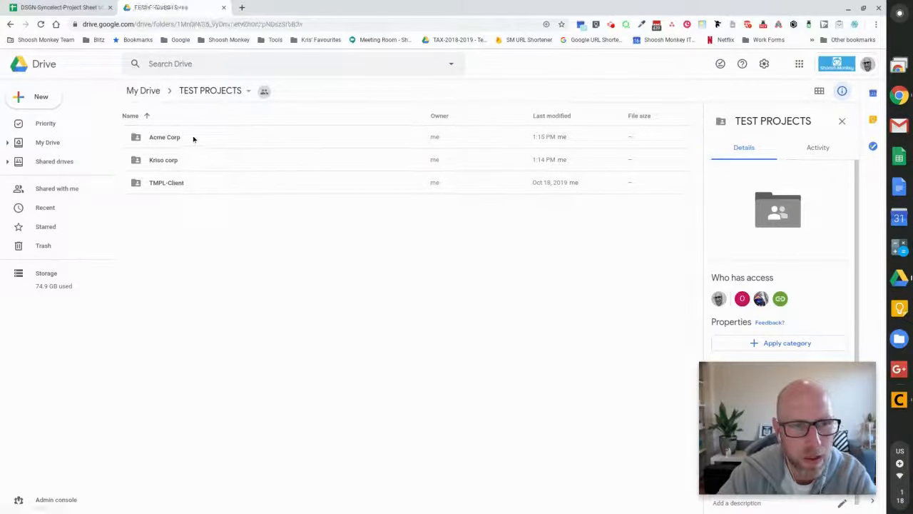
{"action": "double_click", "coordinate": [193, 139]}
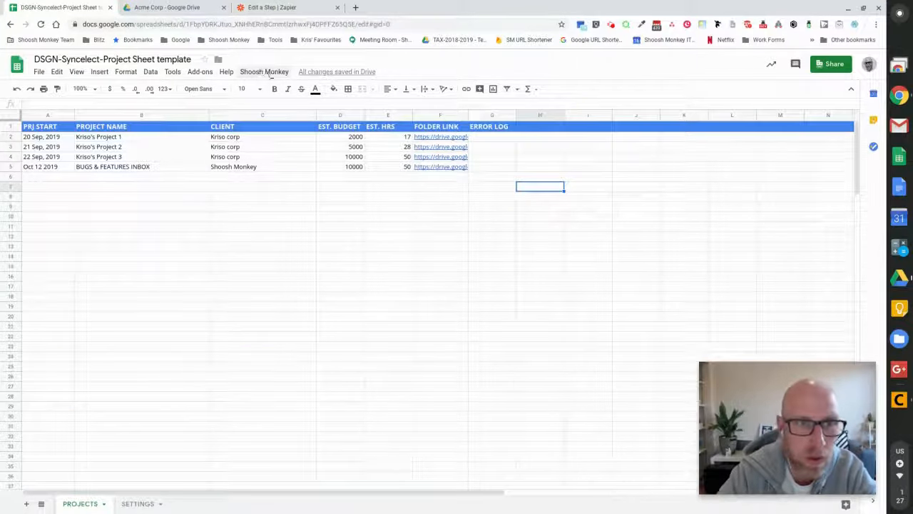
Step: Switch the project sheet's sync options from manual to automatic, save the change and close the options
{"action": "left_click", "coordinate": [266, 72]}
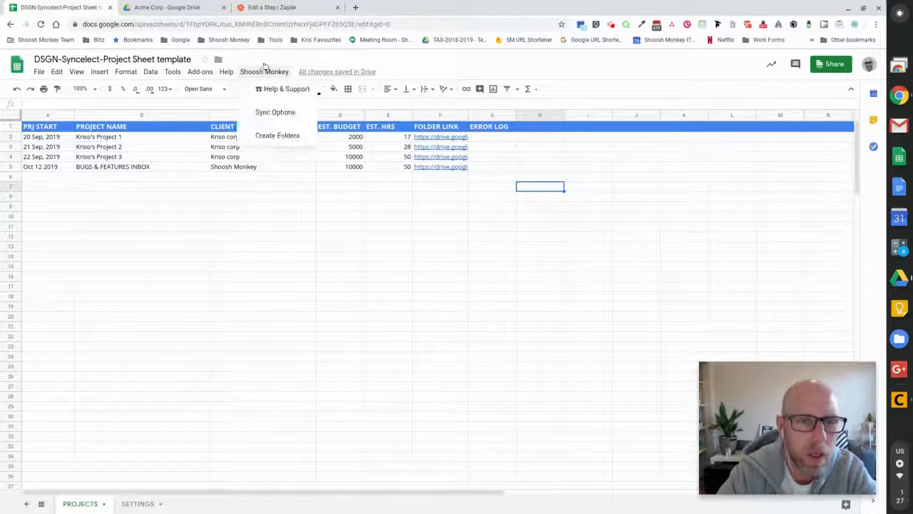
{"action": "left_click", "coordinate": [276, 112]}
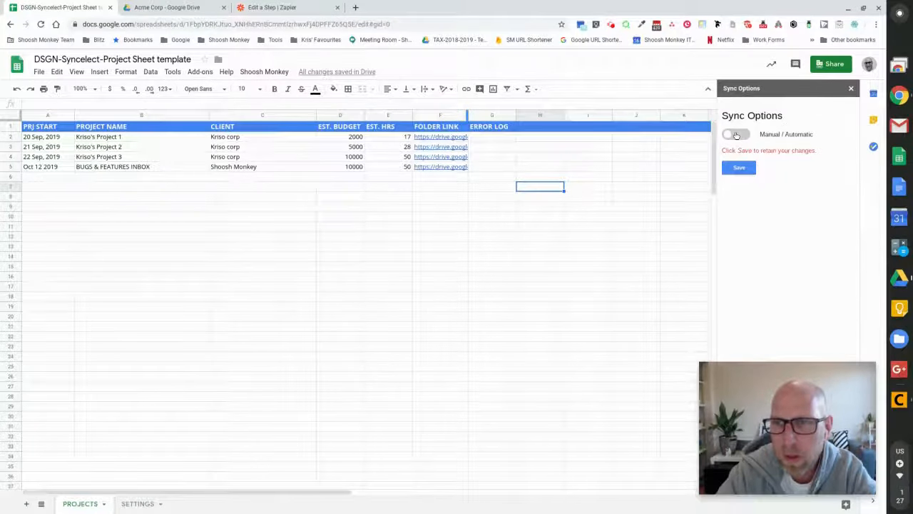
{"action": "left_click", "coordinate": [742, 136]}
{"action": "left_click", "coordinate": [740, 169]}
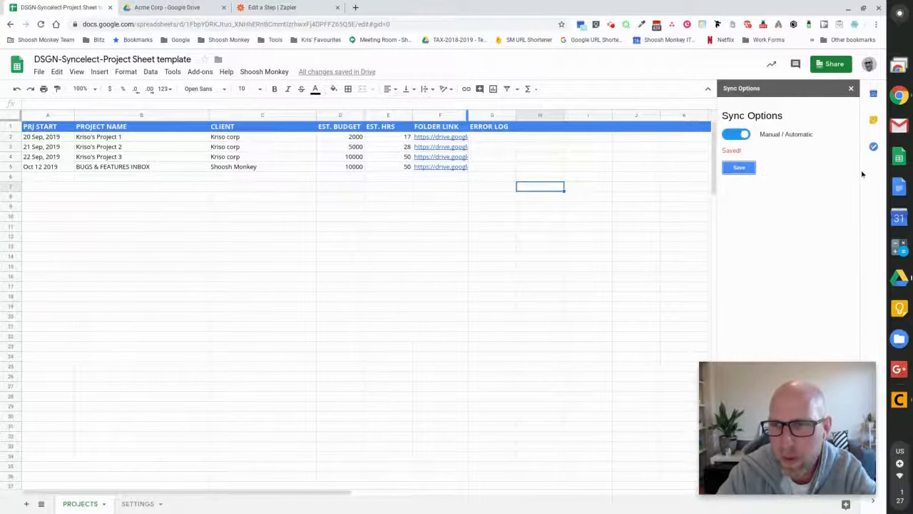
{"action": "left_click", "coordinate": [851, 89]}
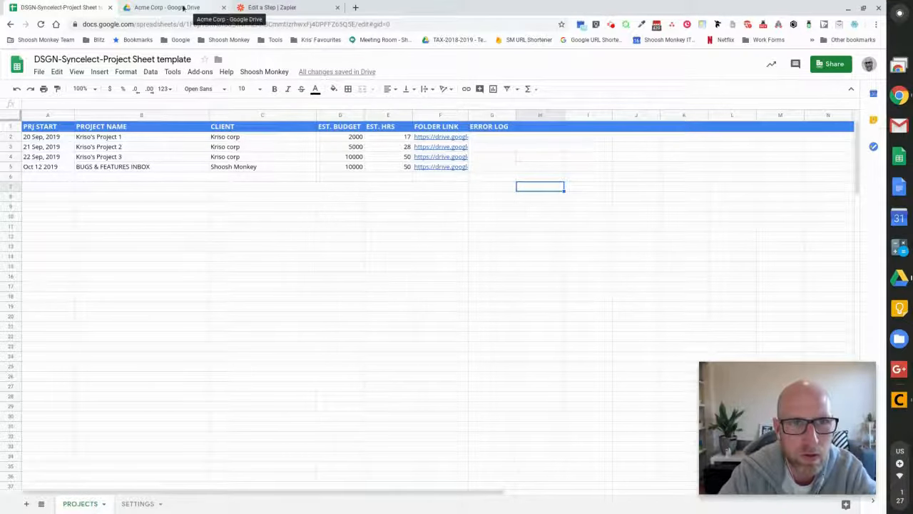
Step: Switch to Zapier and examine the zap's New Project in Asana trigger, Date / Time and Update Spreadsheet Row in Google Sheets steps
{"action": "left_click", "coordinate": [355, 7]}
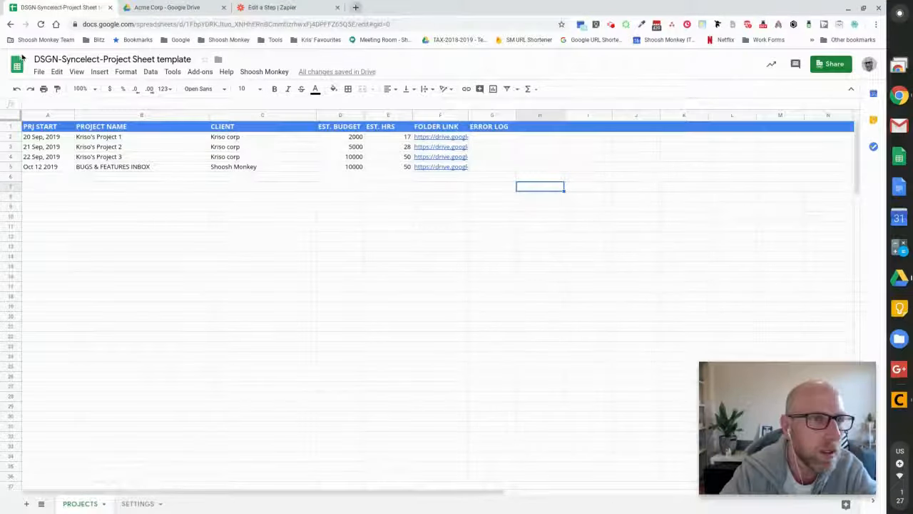
{"action": "left_click", "coordinate": [297, 6]}
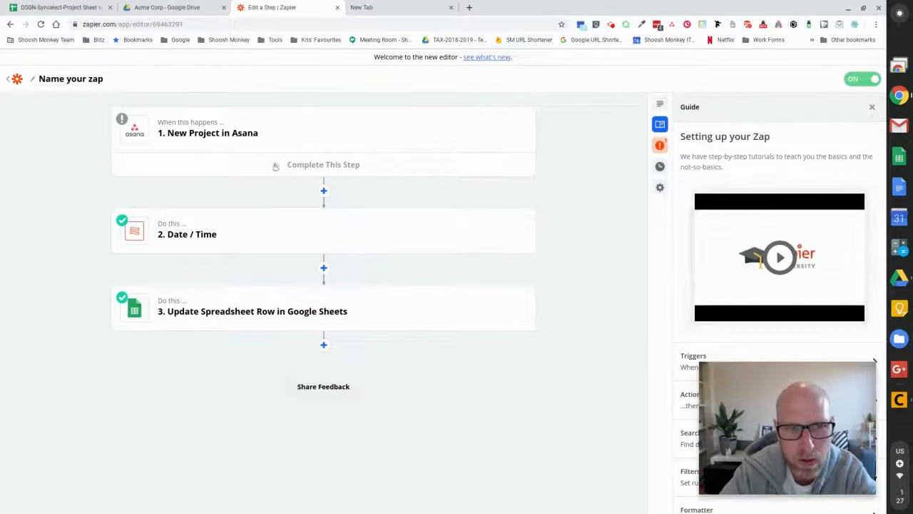
{"action": "mouse_move", "coordinate": [221, 218]}
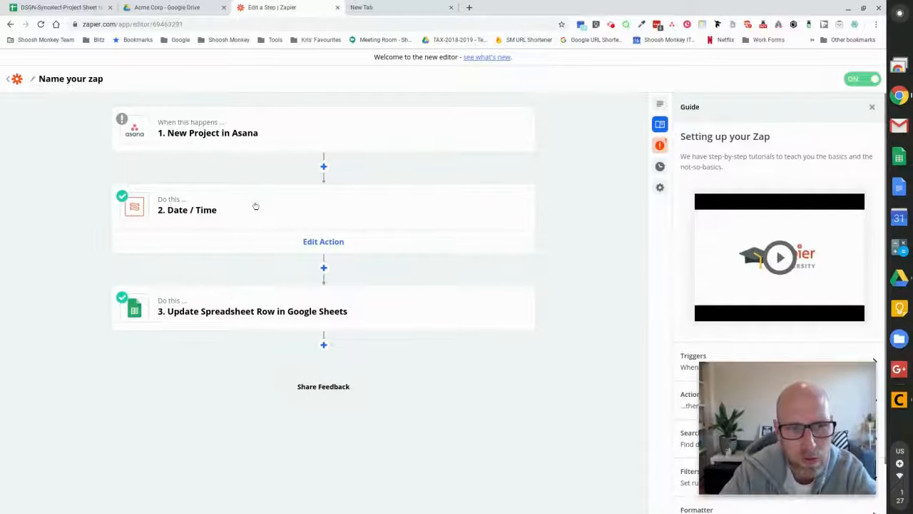
{"action": "mouse_move", "coordinate": [244, 291]}
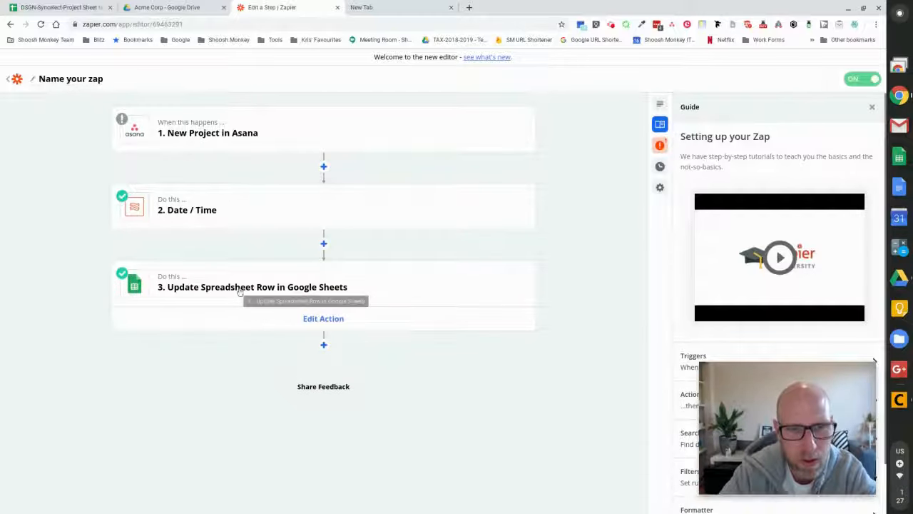
{"action": "mouse_move", "coordinate": [466, 118]}
Step: Return to the PROJECTS sheet and check the start date, project name and client in the TEST project Asana row
{"action": "left_click", "coordinate": [400, 7]}
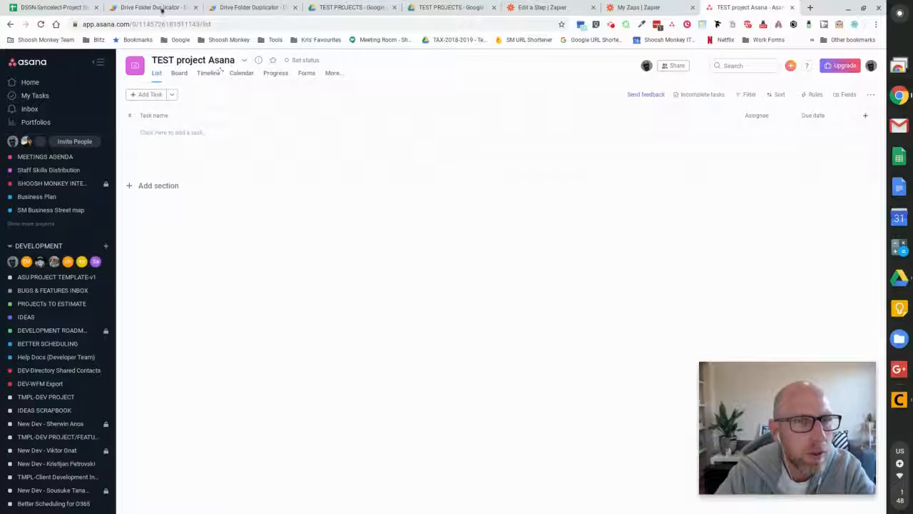
{"action": "left_click", "coordinate": [54, 7]}
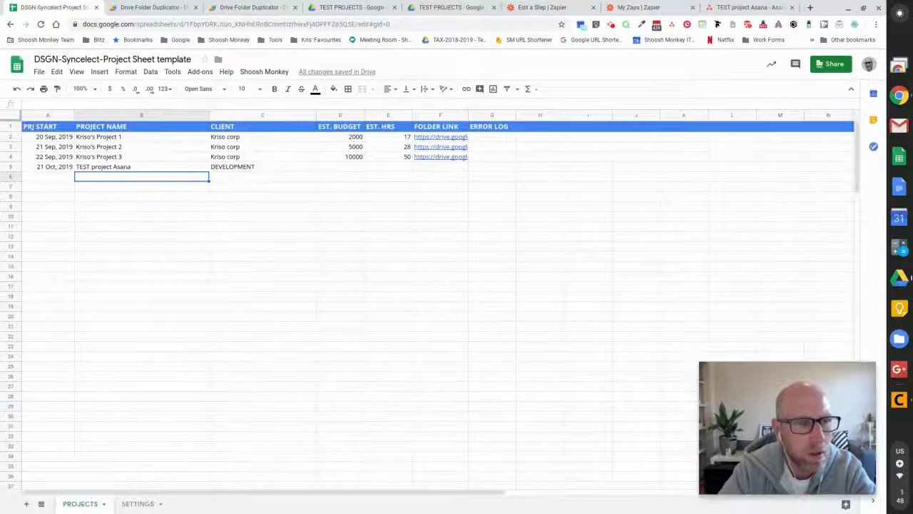
{"action": "left_click_drag", "start_coordinate": [47, 169], "coordinate": [255, 167]}
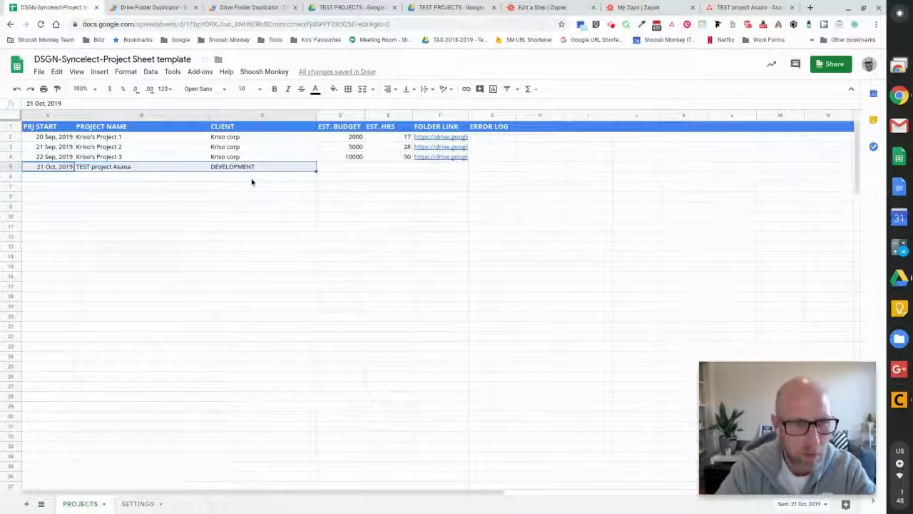
Step: Switch to the TEST PROJECTS folder in Google Drive and open the TEST project Asana folder inside DEVELOPMENT
{"action": "left_click", "coordinate": [351, 7]}
{"action": "left_click", "coordinate": [192, 228]}
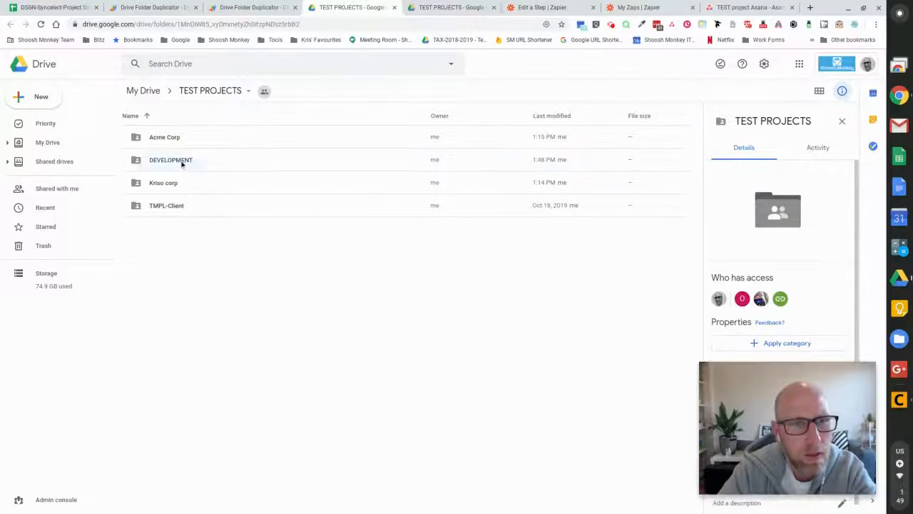
{"action": "left_click", "coordinate": [180, 163]}
{"action": "left_click", "coordinate": [193, 163]}
{"action": "double_click", "coordinate": [210, 163]}
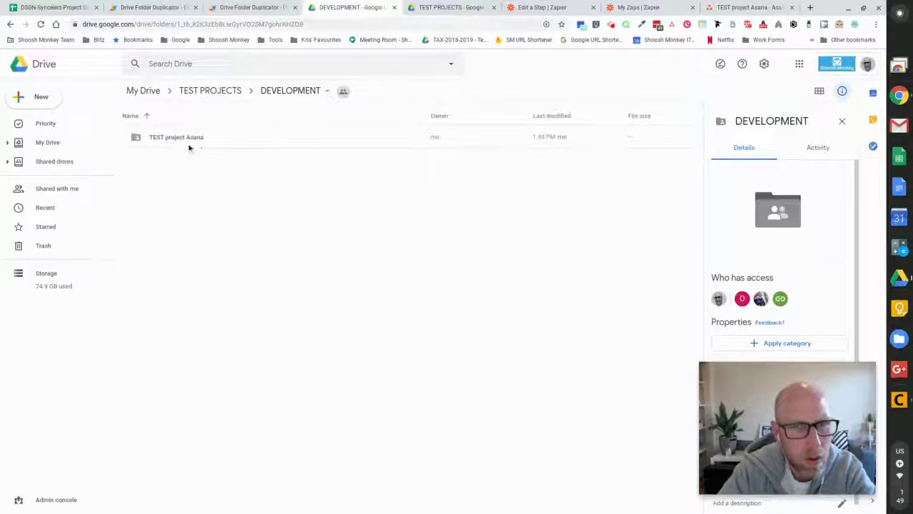
{"action": "left_click", "coordinate": [183, 141]}
{"action": "double_click", "coordinate": [183, 141]}
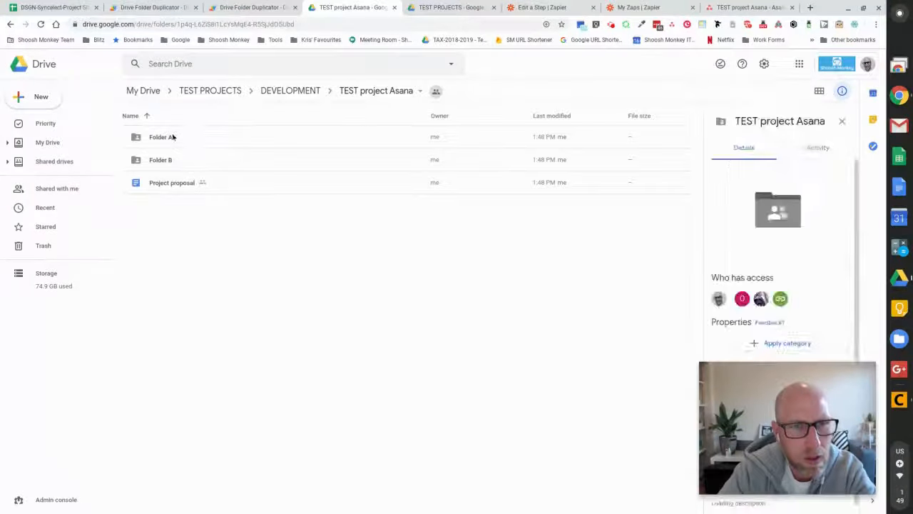
Step: Check Folder A and Folder B, and open the Project proposal document to examine its project title and date
{"action": "left_click", "coordinate": [185, 136]}
{"action": "left_click", "coordinate": [187, 158]}
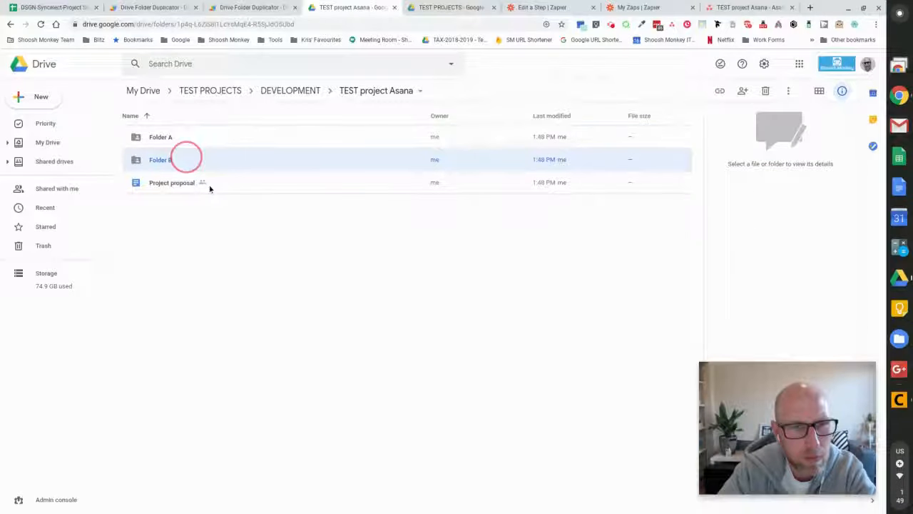
{"action": "double_click", "coordinate": [208, 186]}
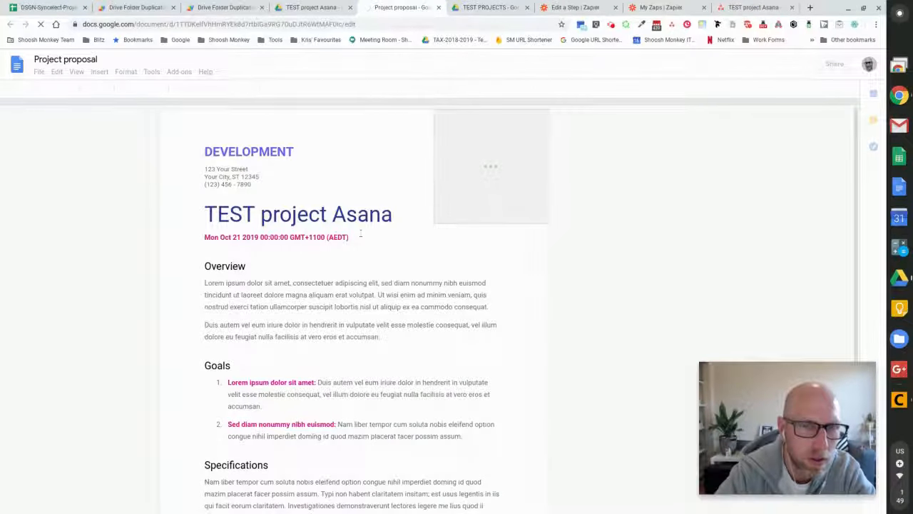
{"action": "left_click_drag", "start_coordinate": [206, 214], "coordinate": [213, 235]}
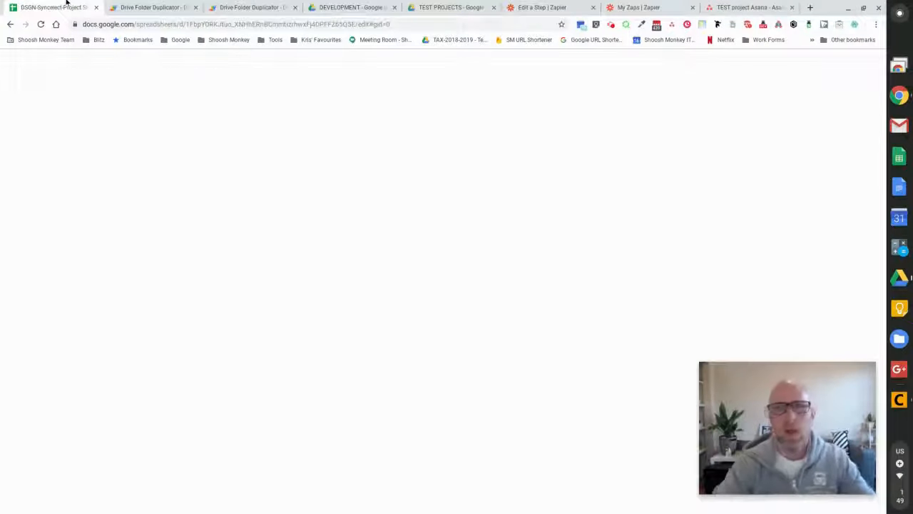